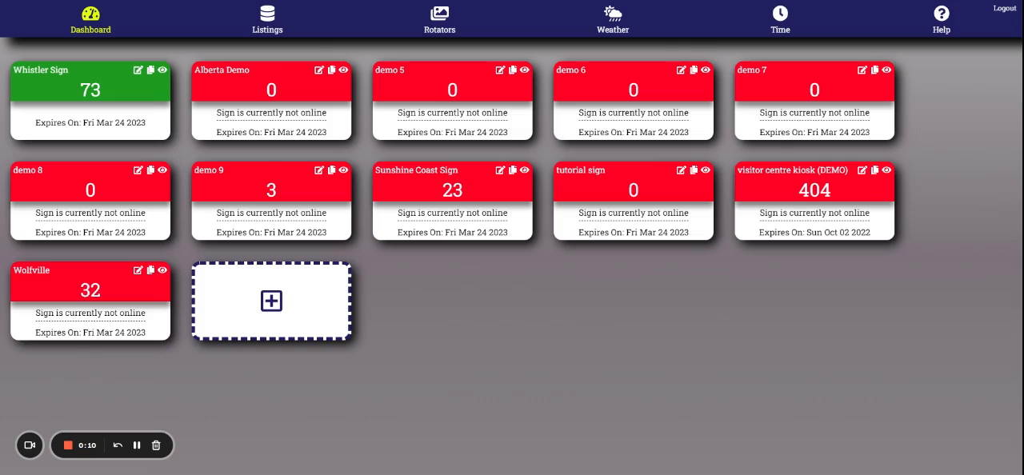
Open the visitor centre kiosk (DEMO) sign for editing and review its recommended image sizes and theme colors
{"action": "left_click", "coordinate": [862, 171]}
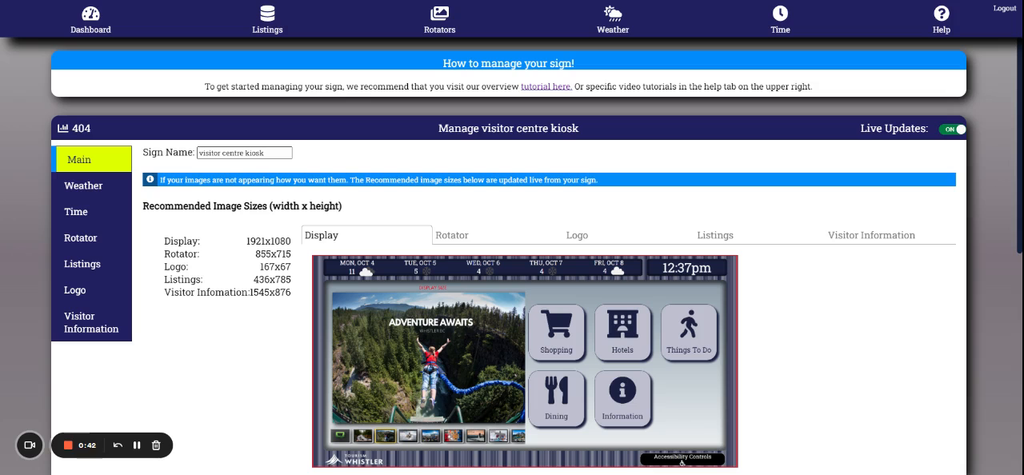
{"action": "scroll", "coordinate": [253, 349], "scroll_direction": "down", "scroll_amount": 5}
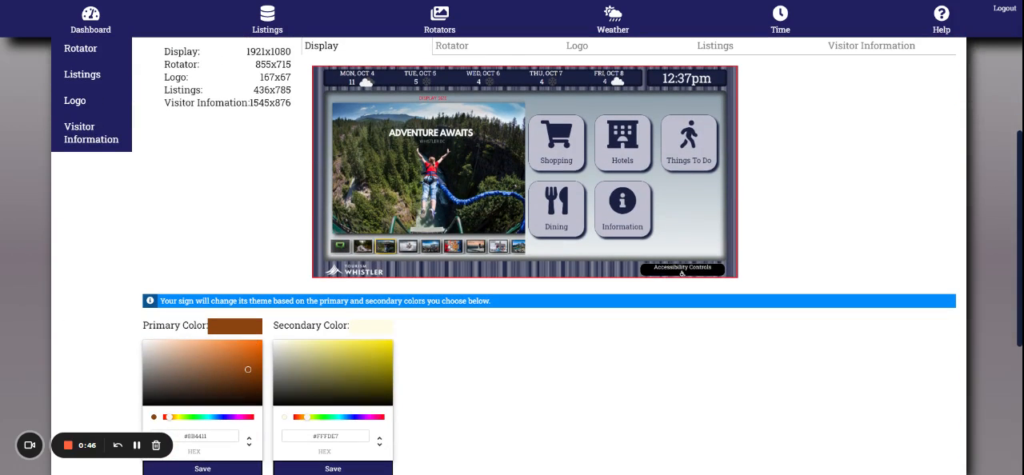
{"action": "scroll", "coordinate": [537, 257], "scroll_direction": "down", "scroll_amount": 1}
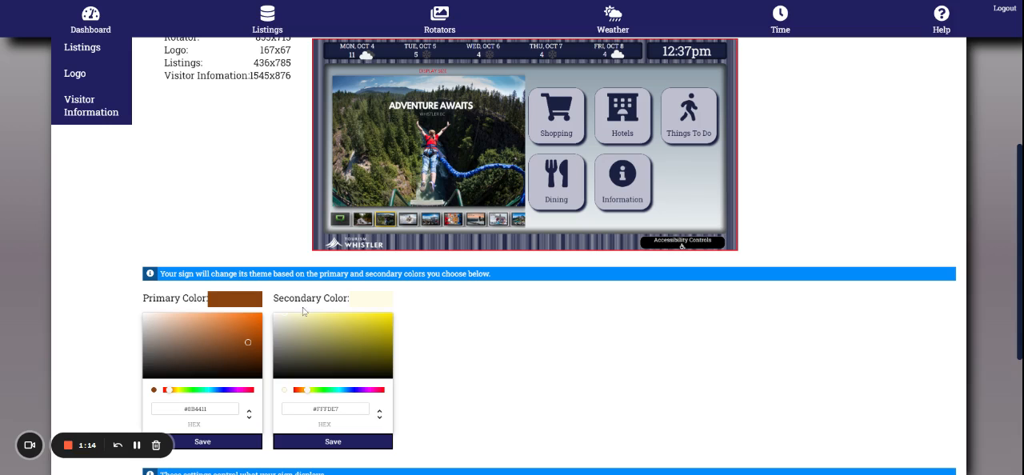
{"action": "scroll", "coordinate": [460, 334], "scroll_direction": "up", "scroll_amount": 3}
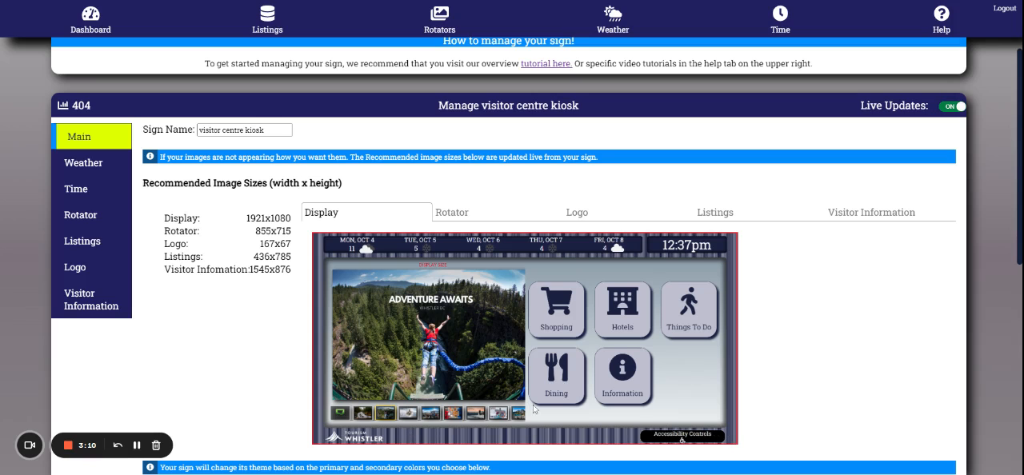
Toggle the kiosk's Weather and Time widgets and return each one to its original setting
{"action": "scroll", "coordinate": [534, 408], "scroll_direction": "down", "scroll_amount": 5}
{"action": "scroll", "coordinate": [534, 407], "scroll_direction": "down", "scroll_amount": 1}
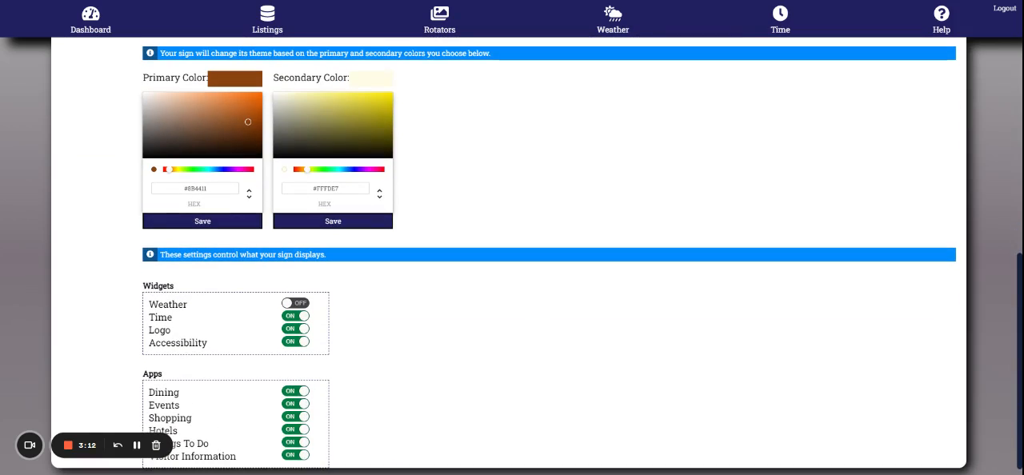
{"action": "left_click", "coordinate": [291, 304]}
{"action": "left_click", "coordinate": [290, 304]}
{"action": "left_click", "coordinate": [290, 317]}
{"action": "left_click", "coordinate": [290, 317]}
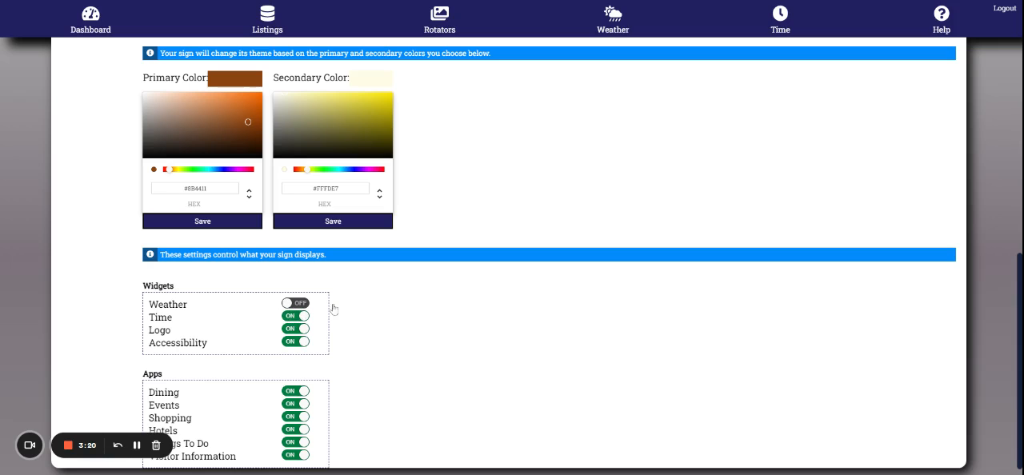
Open the kiosk's weather settings and set the forecast location to Vancouver
{"action": "scroll", "coordinate": [407, 309], "scroll_direction": "up", "scroll_amount": 4}
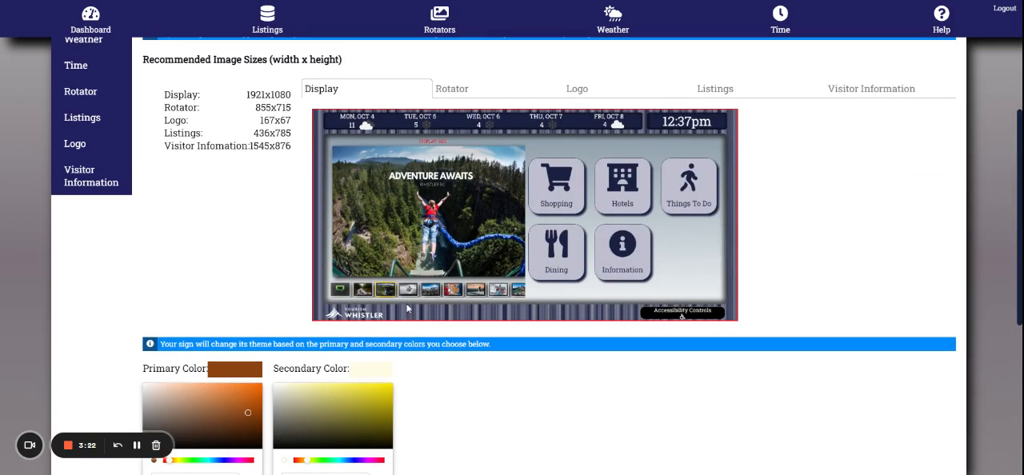
{"action": "scroll", "coordinate": [166, 179], "scroll_direction": "up", "scroll_amount": 1}
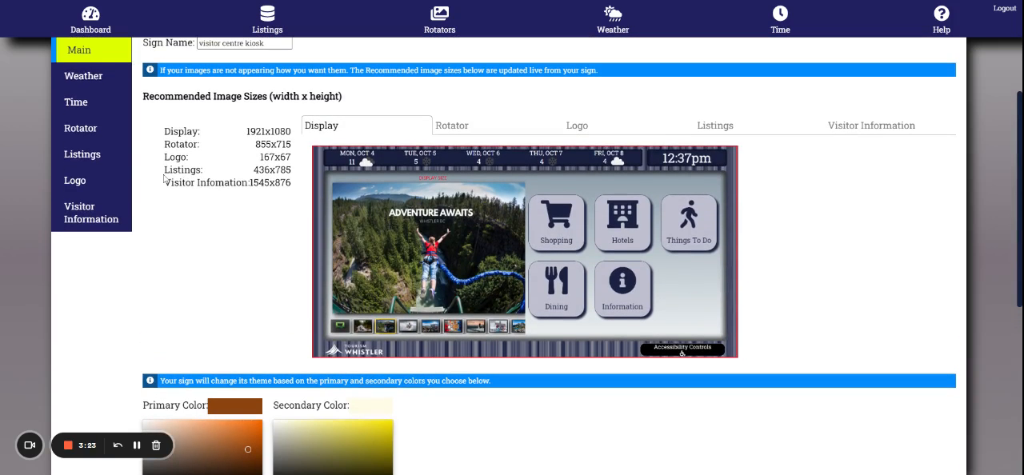
{"action": "left_click", "coordinate": [88, 83]}
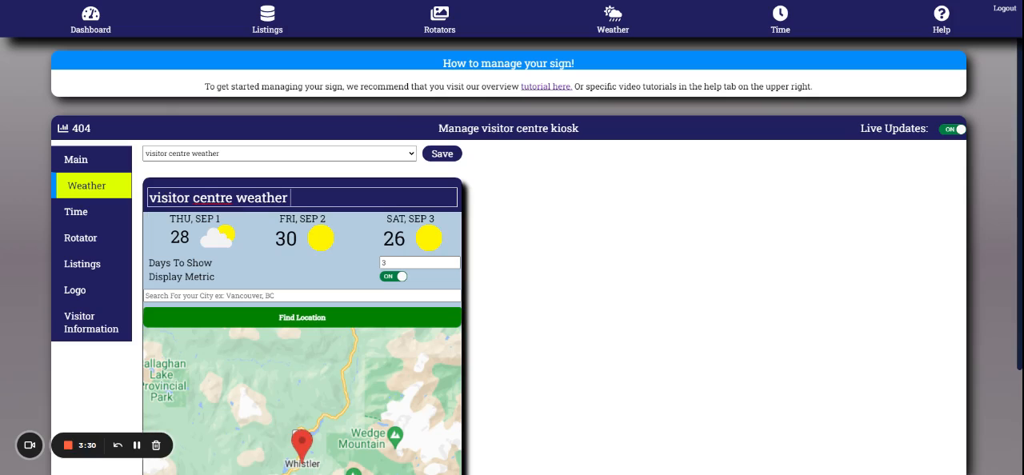
{"action": "scroll", "coordinate": [357, 404], "scroll_direction": "down", "scroll_amount": 2}
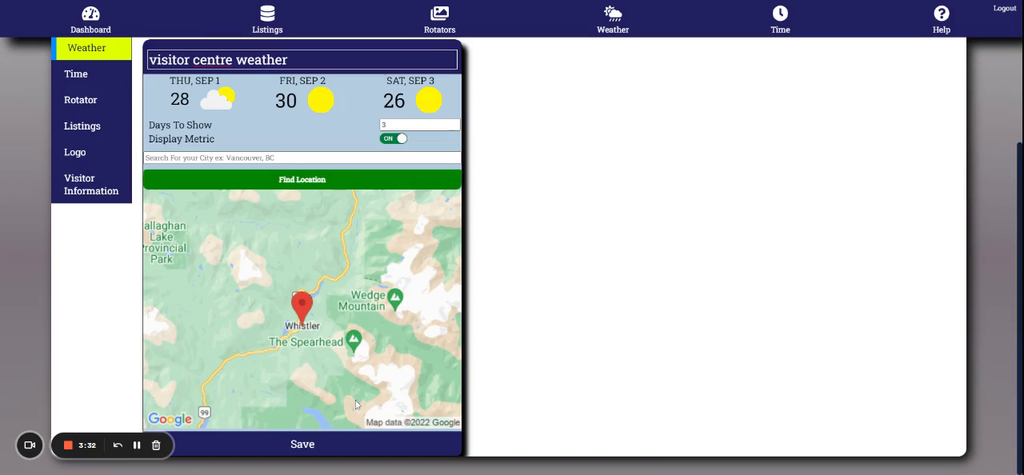
{"action": "left_click", "coordinate": [341, 158]}
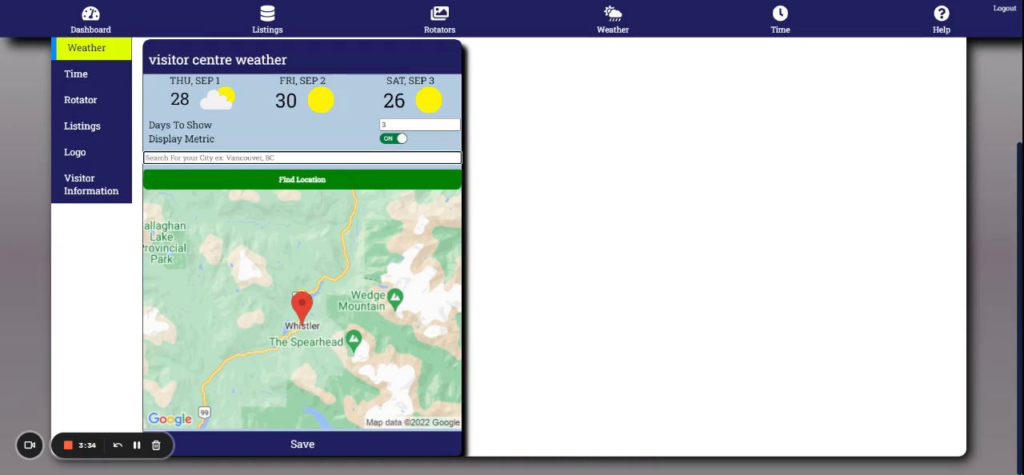
{"action": "type", "text": "vancouver"}
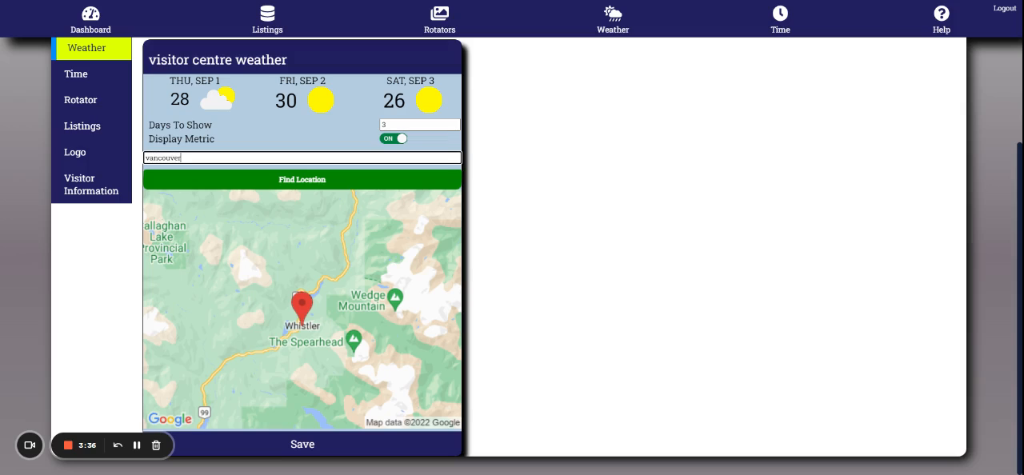
{"action": "left_click", "coordinate": [336, 183]}
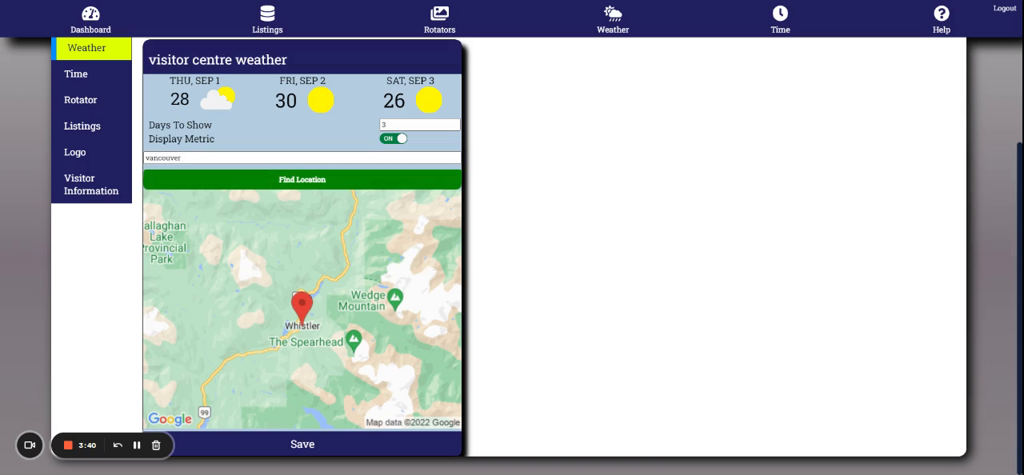
{"action": "left_click", "coordinate": [327, 181]}
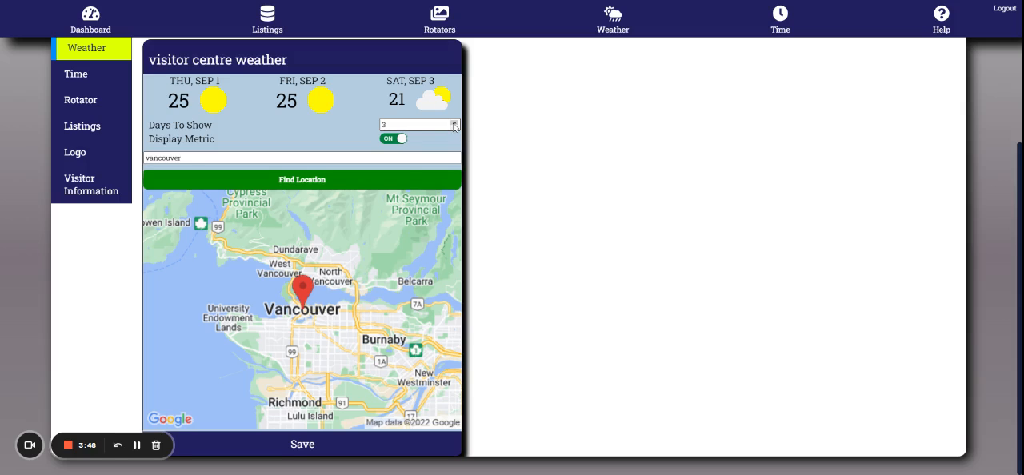
Set the weather forecast to show 5 days with metric display on, and save it
{"action": "left_click", "coordinate": [454, 125]}
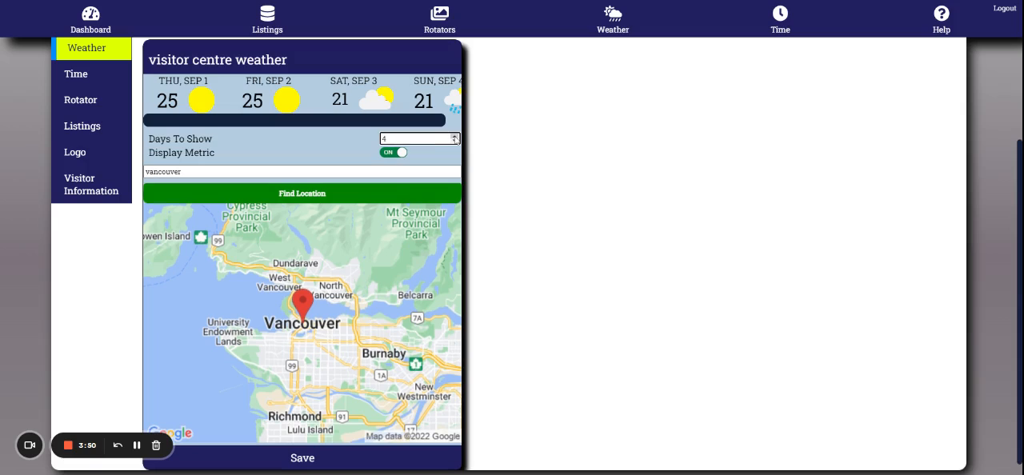
{"action": "left_click", "coordinate": [454, 137]}
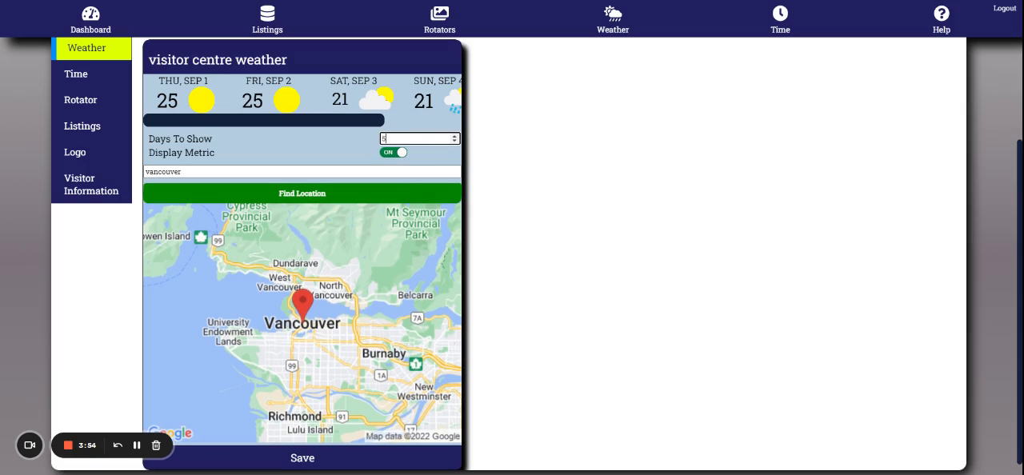
{"action": "left_click", "coordinate": [396, 152]}
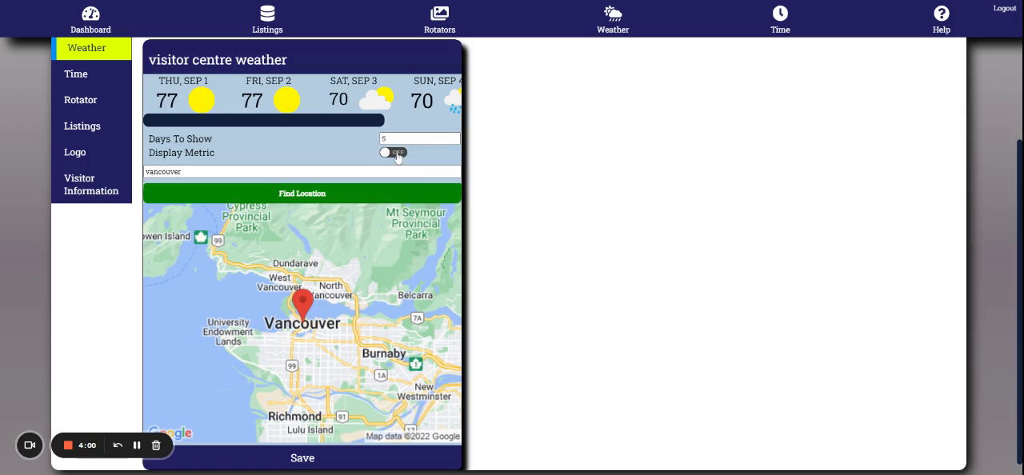
{"action": "left_click", "coordinate": [396, 152]}
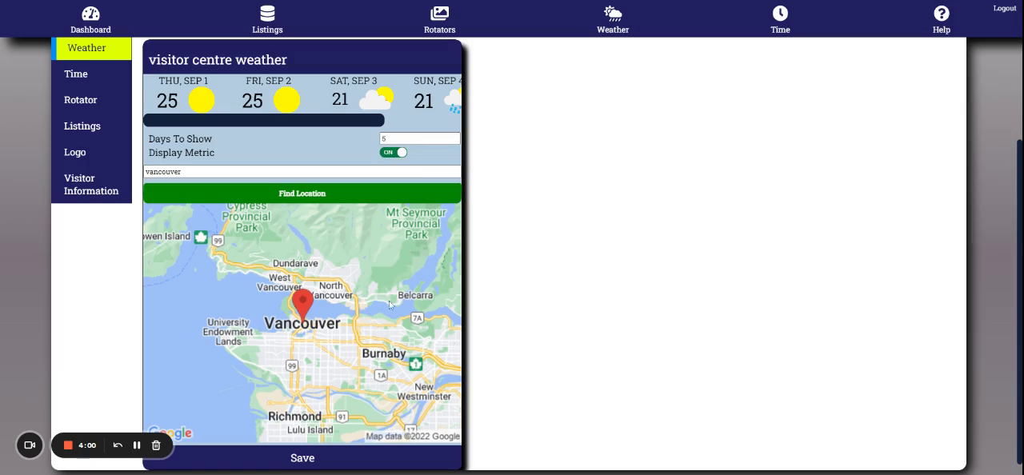
{"action": "left_click", "coordinate": [346, 459]}
Switch the Visitor centre time widget to the 24 Hours format with both day-of-week options on, and save it
{"action": "left_click", "coordinate": [105, 72]}
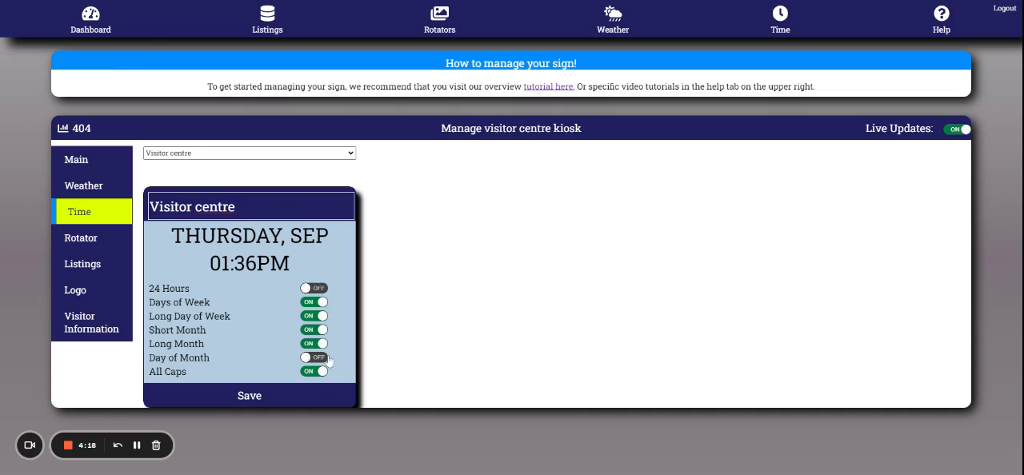
{"action": "left_click", "coordinate": [312, 290]}
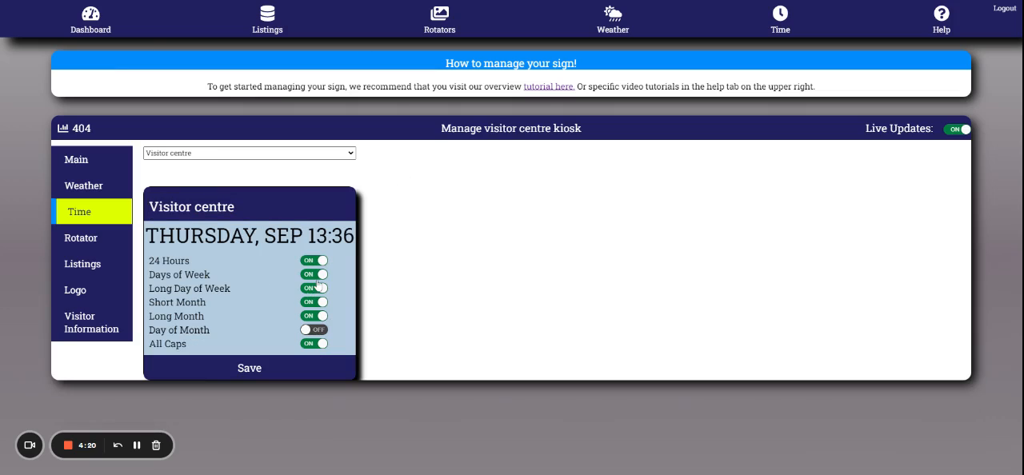
{"action": "left_click", "coordinate": [315, 279]}
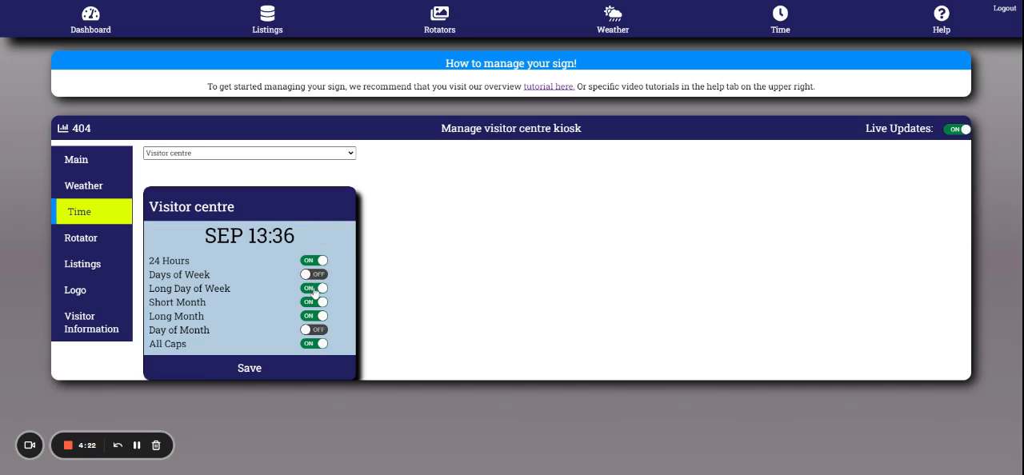
{"action": "left_click", "coordinate": [315, 291]}
{"action": "left_click", "coordinate": [315, 289]}
{"action": "left_click", "coordinate": [317, 275]}
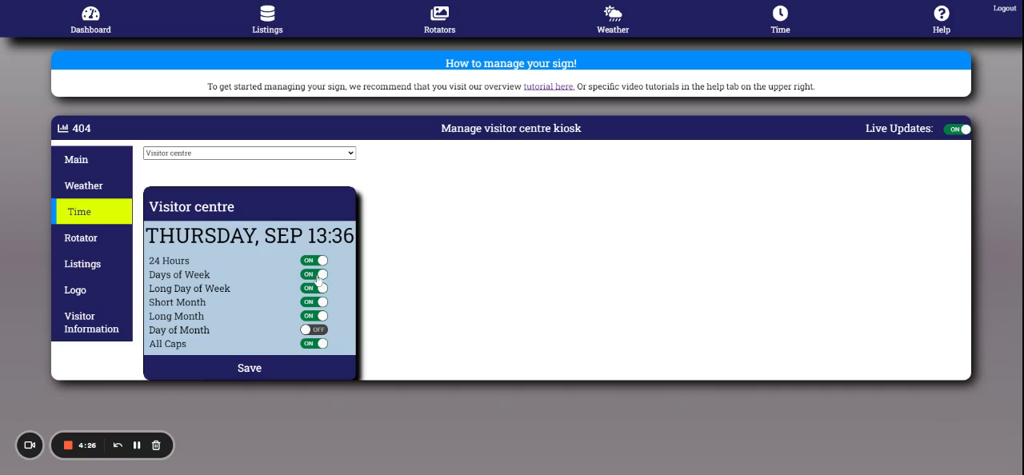
{"action": "left_click", "coordinate": [281, 365]}
Preview the kiosk's logo against blue and cyan backgrounds, and return the preview to white
{"action": "left_click", "coordinate": [94, 287]}
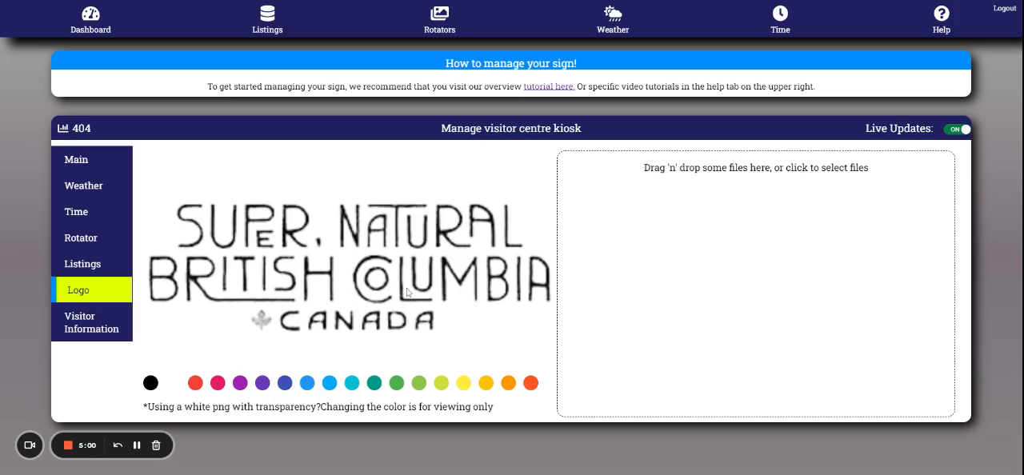
{"action": "left_click", "coordinate": [306, 383]}
{"action": "left_click", "coordinate": [351, 385]}
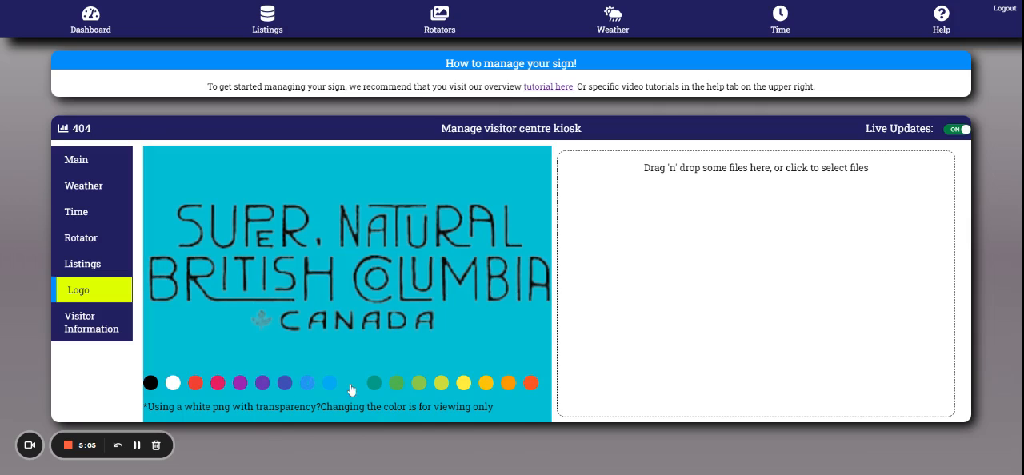
{"action": "left_click", "coordinate": [172, 384]}
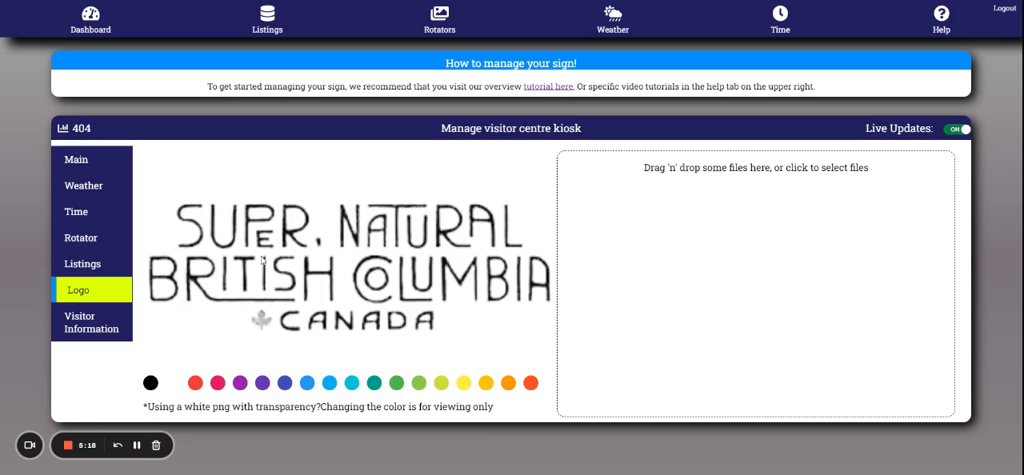
In the kiosk's main settings, toggle the Dining, Events, Shopping and Hotels apps and return each one to on
{"action": "left_click", "coordinate": [102, 159]}
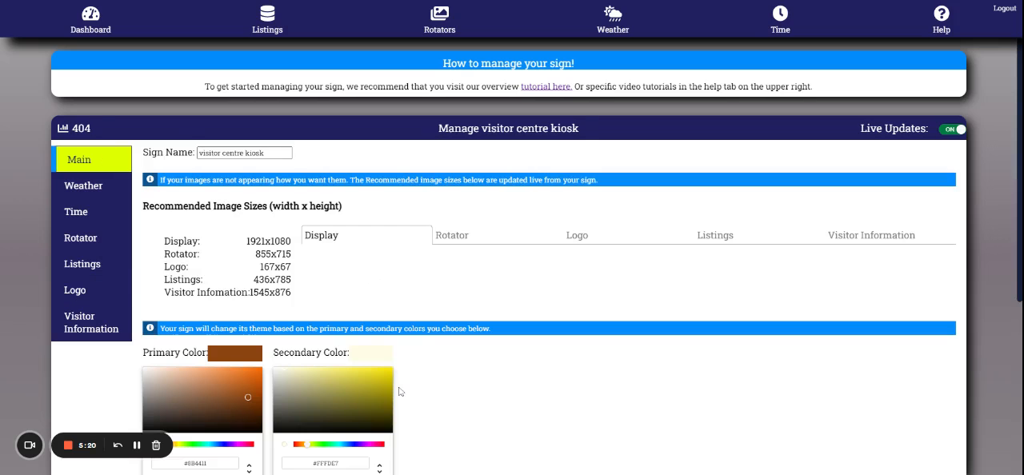
{"action": "scroll", "coordinate": [399, 391], "scroll_direction": "down", "scroll_amount": 6}
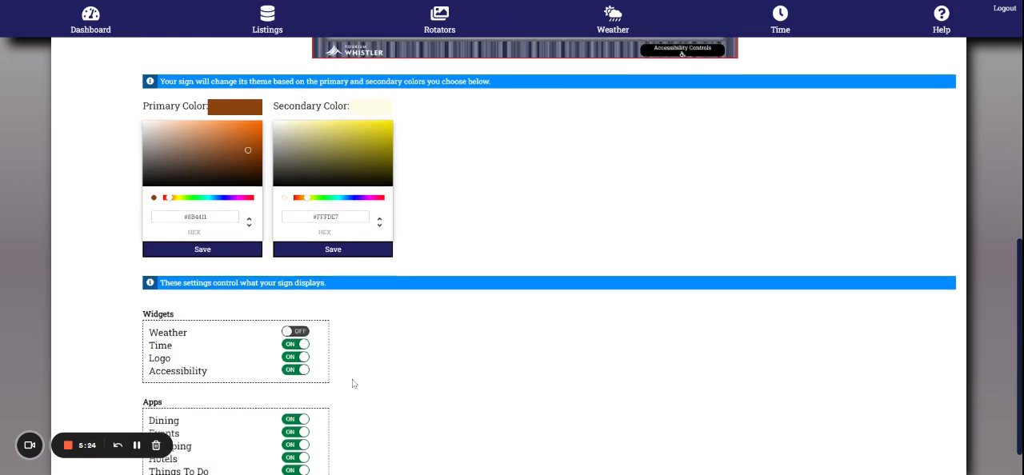
{"action": "scroll", "coordinate": [354, 384], "scroll_direction": "up", "scroll_amount": 1}
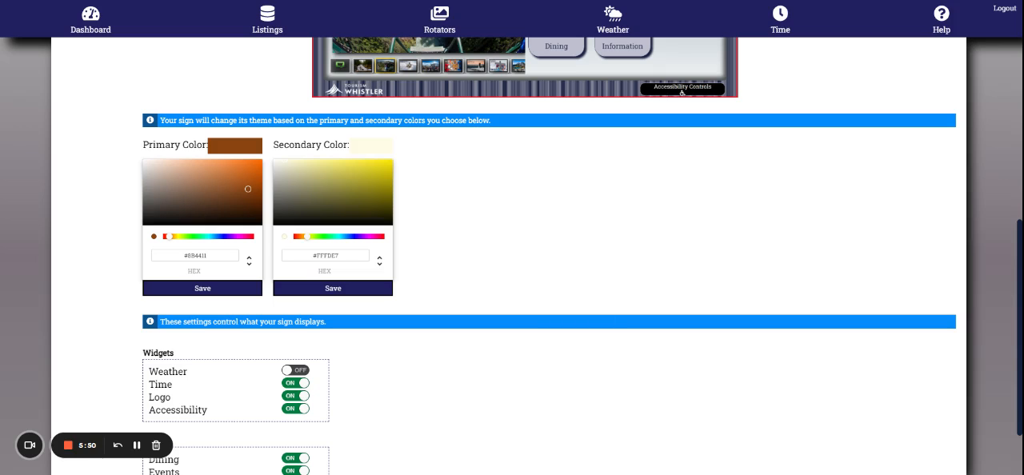
{"action": "scroll", "coordinate": [518, 445], "scroll_direction": "down", "scroll_amount": 1}
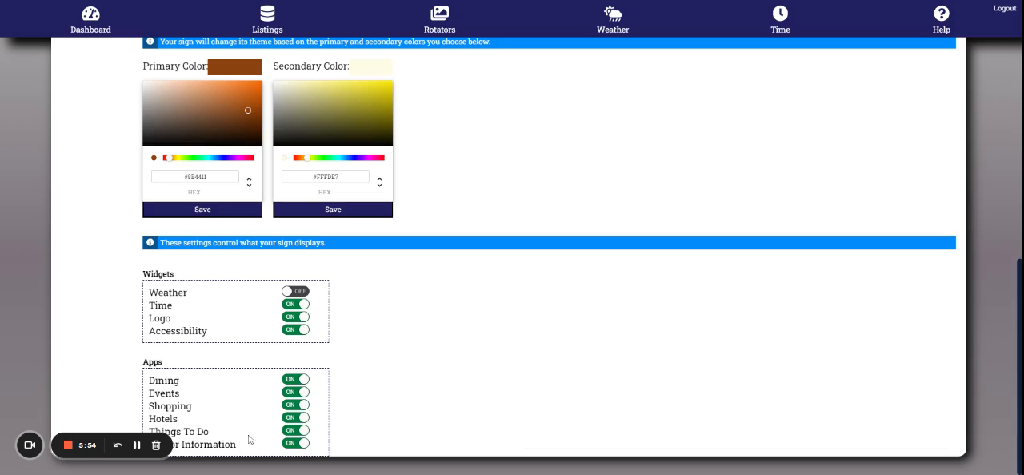
{"action": "left_click", "coordinate": [297, 380]}
{"action": "left_click", "coordinate": [295, 381]}
{"action": "left_click", "coordinate": [291, 393]}
{"action": "left_click", "coordinate": [291, 394]}
{"action": "left_click", "coordinate": [291, 407]}
{"action": "left_click", "coordinate": [291, 406]}
{"action": "left_click", "coordinate": [292, 416]}
{"action": "left_click", "coordinate": [292, 418]}
{"action": "scroll", "coordinate": [594, 336], "scroll_direction": "up", "scroll_amount": 2}
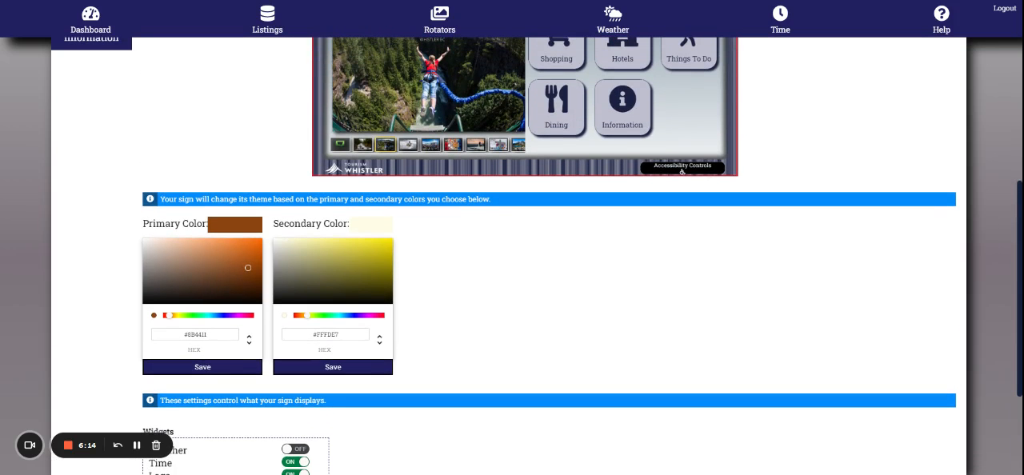